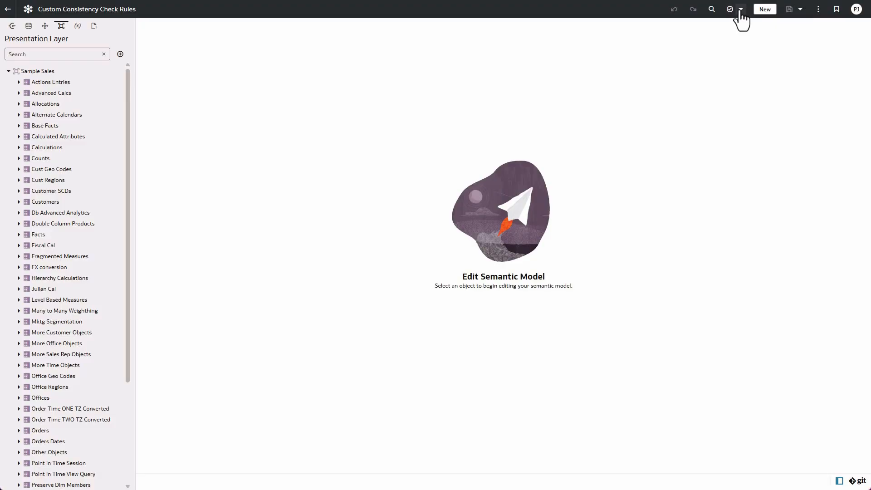
- Start a new custom consistency check rule named "Enforce Descriptions" with error number PRES-0001
click(741, 10)
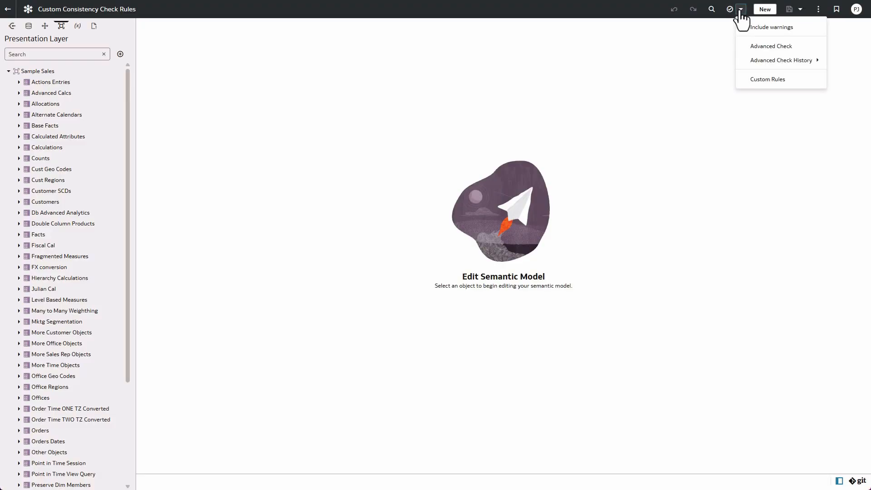
click(765, 79)
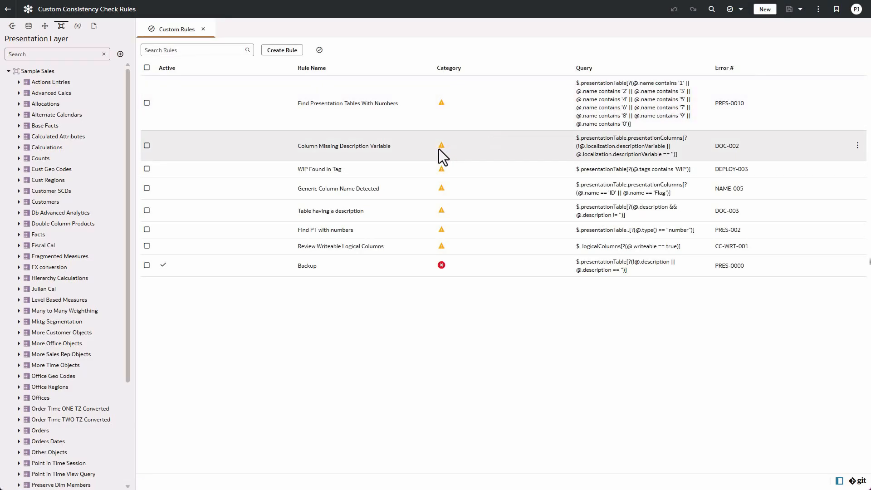
click(279, 53)
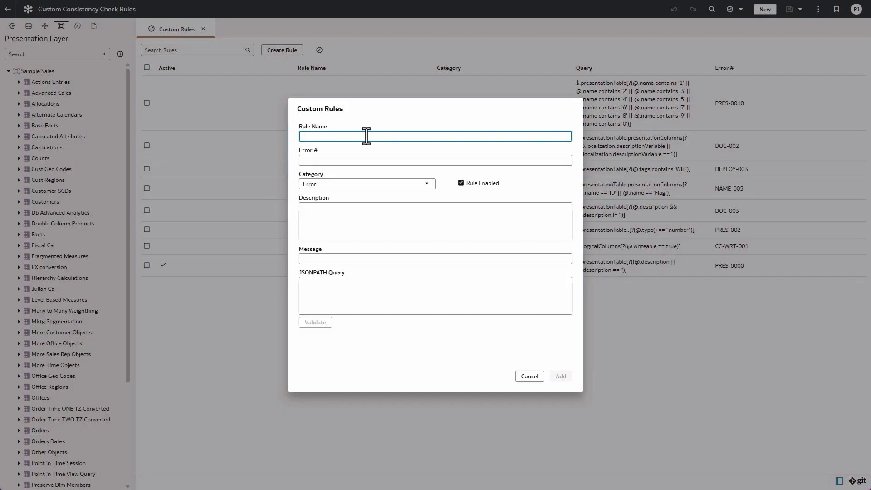
text(Enforce Descriptions)
click(367, 160)
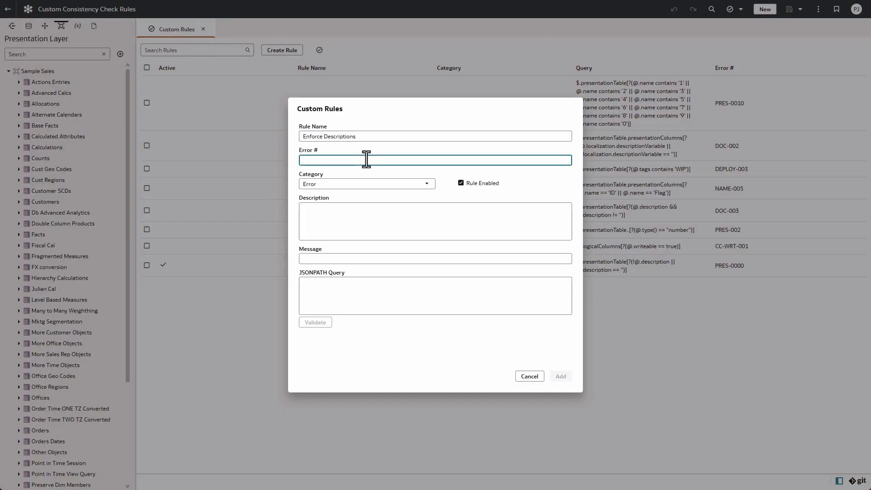
text(PRES-0001)
- Set the rule's message to "Presentation tables must have a description defined" and its description to "All Subject Area table should have a description defined"
key(alt+Tab)
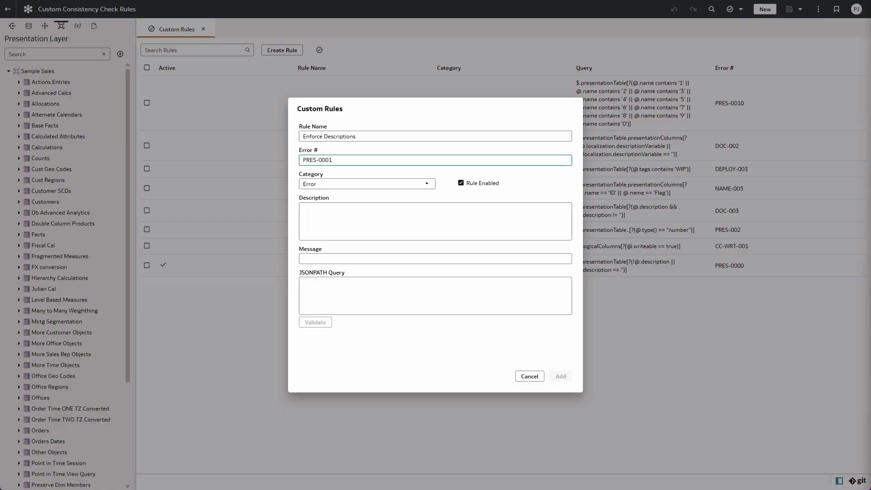
click(322, 257)
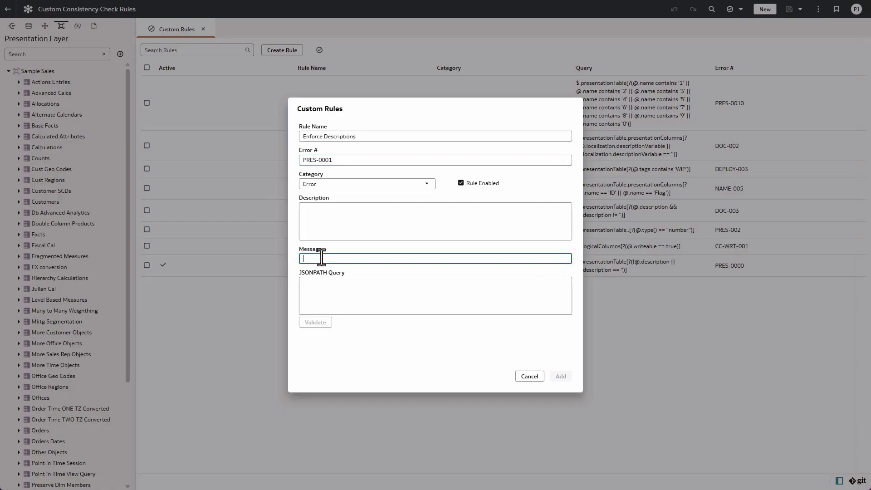
text(Presentation tables must have a description defined)
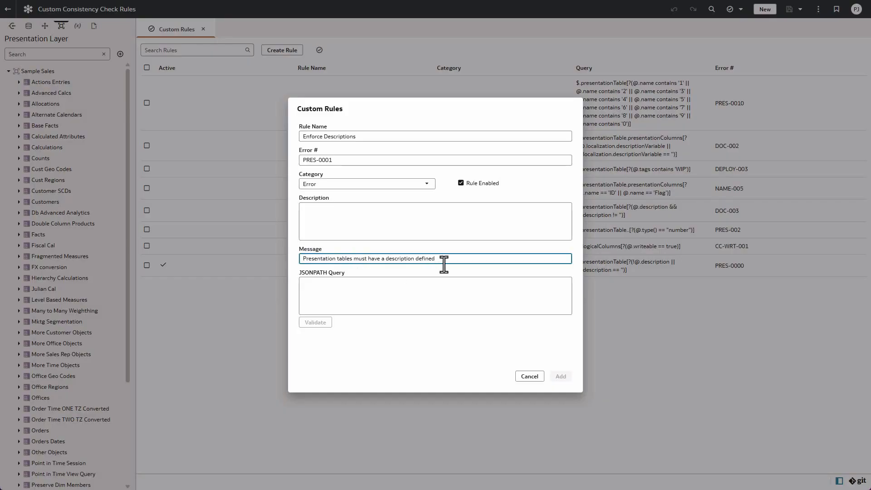
click(338, 211)
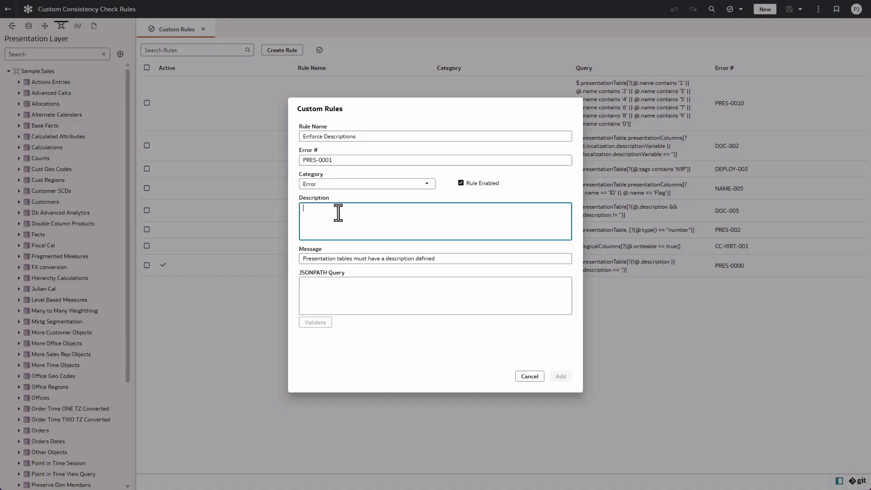
text(All Subject Area table should have a description defined)
- Enter the JSONPATH query $.presentationTable[?(!@.description || @.description == '')], validate it and add the rule
click(332, 291)
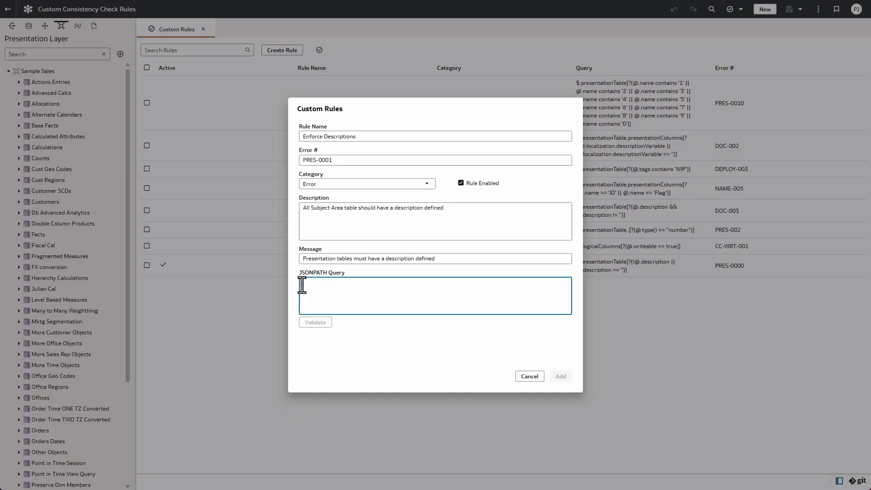
text($.presentationTable[?(!@.description || @.description == '')])
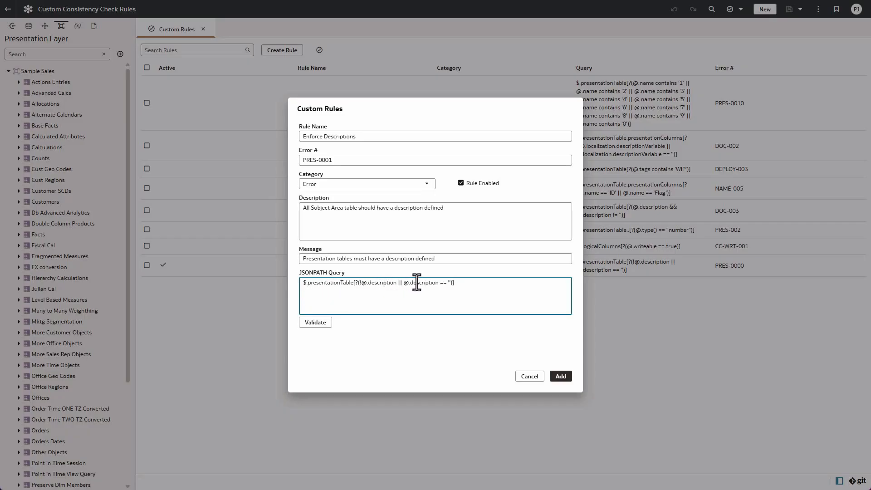
click(311, 325)
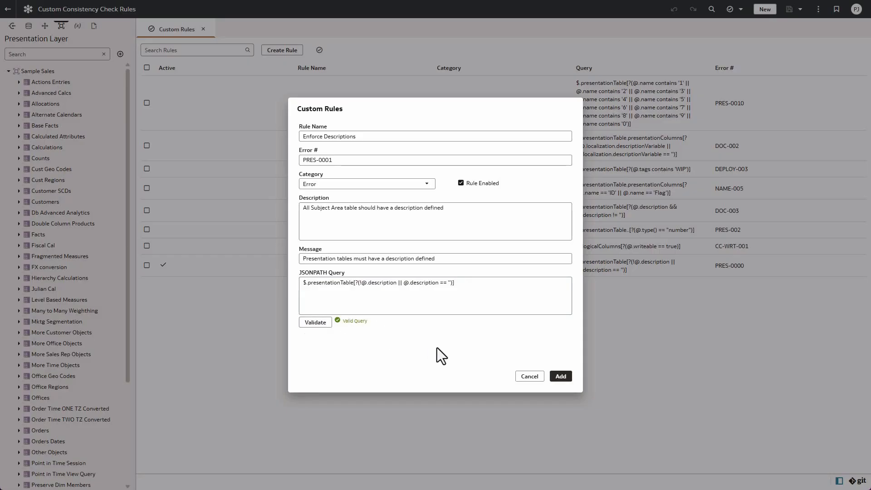
click(561, 376)
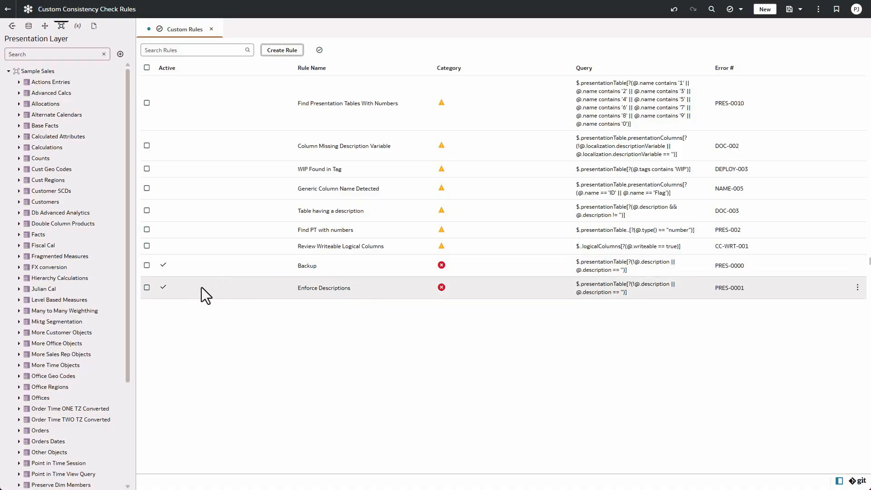
- Disable the Backup rule and run the custom consistency check, saving the changes to Custom_Rules
right_click(181, 266)
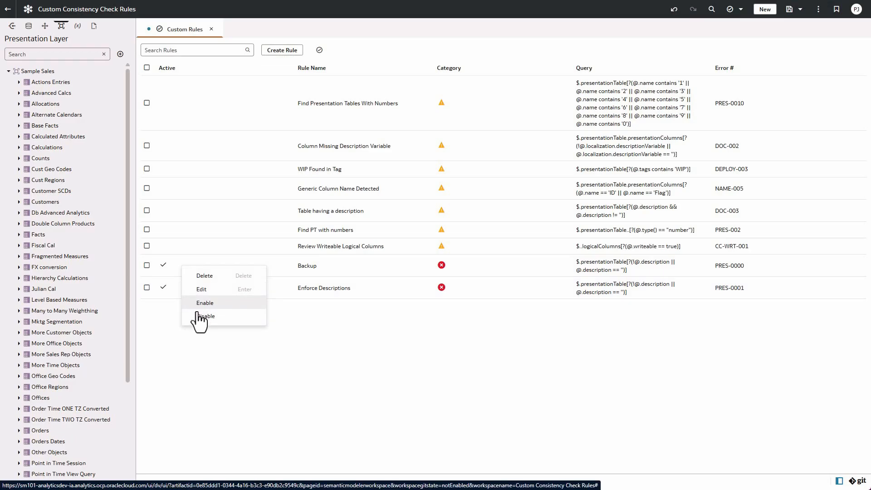
click(199, 316)
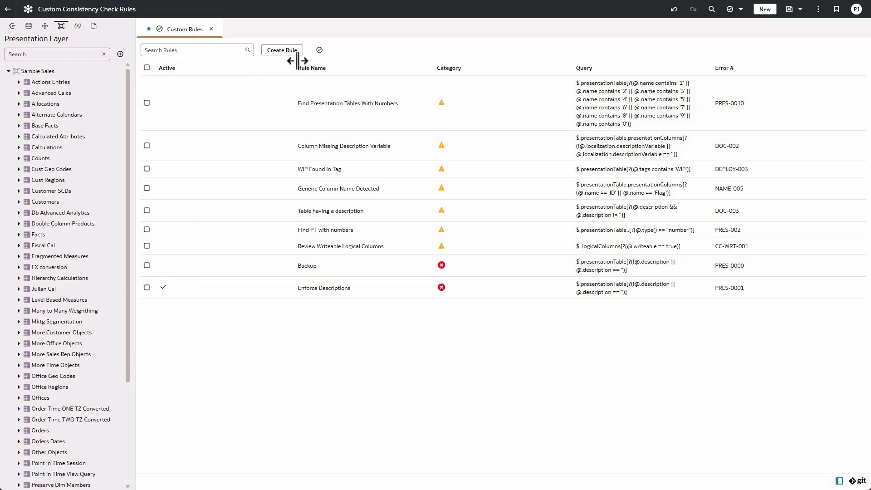
click(319, 50)
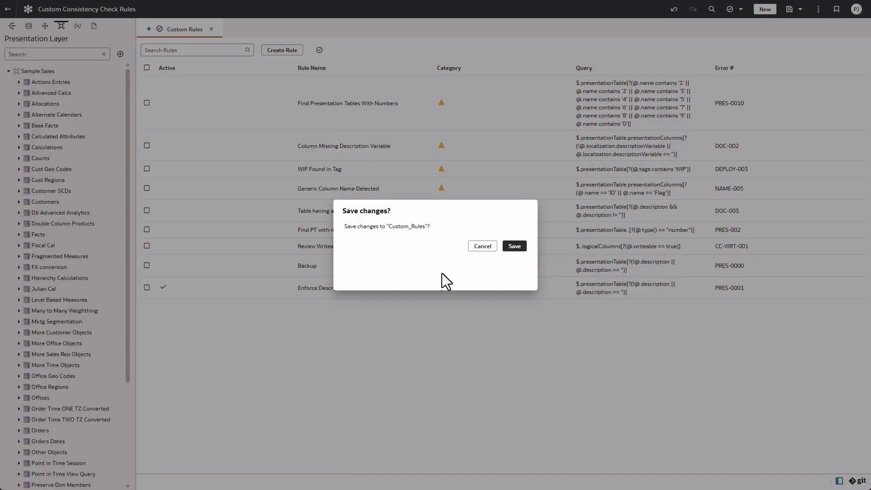
click(510, 248)
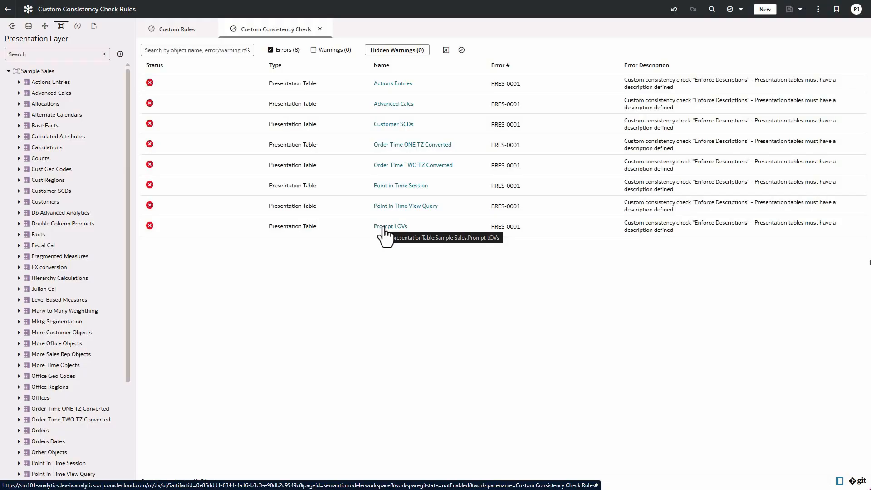
- Inspect the general properties of the flagged Actions Entries presentation table and return to the check results
click(397, 86)
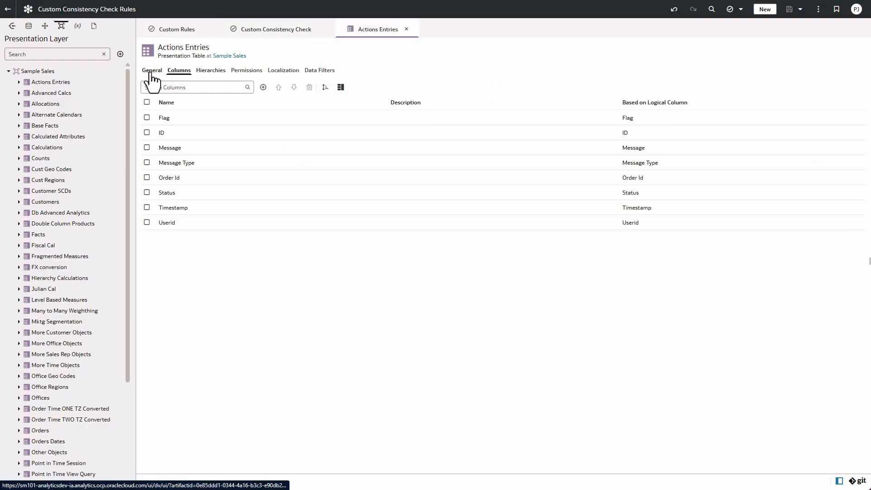
click(151, 73)
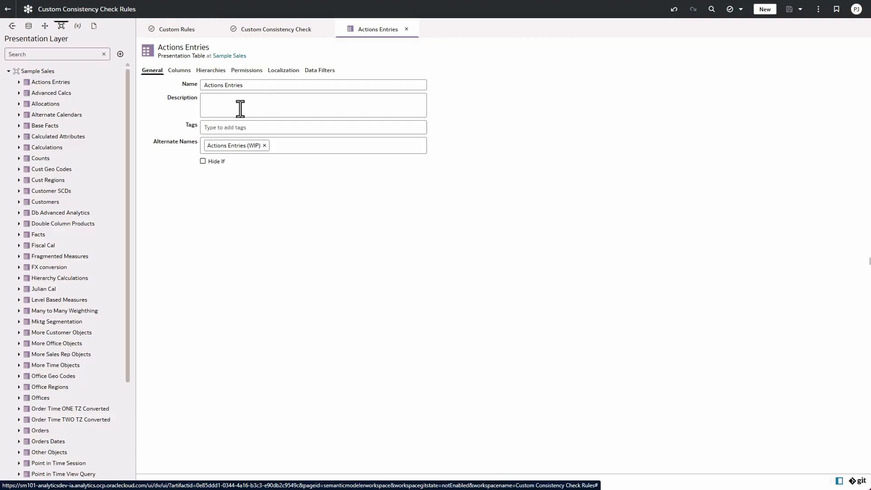
click(268, 32)
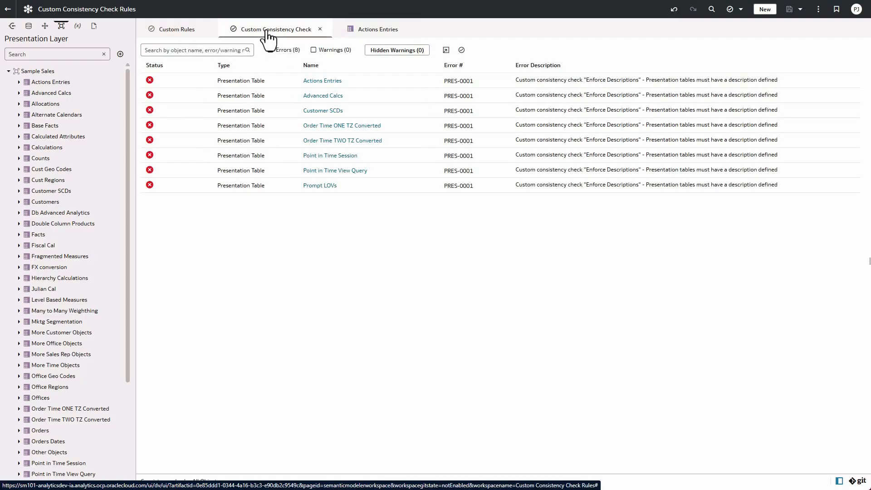
- Give the flagged Advanced Calcs table the description "This table contains hierarchical calculations" and save the semantic model
click(324, 96)
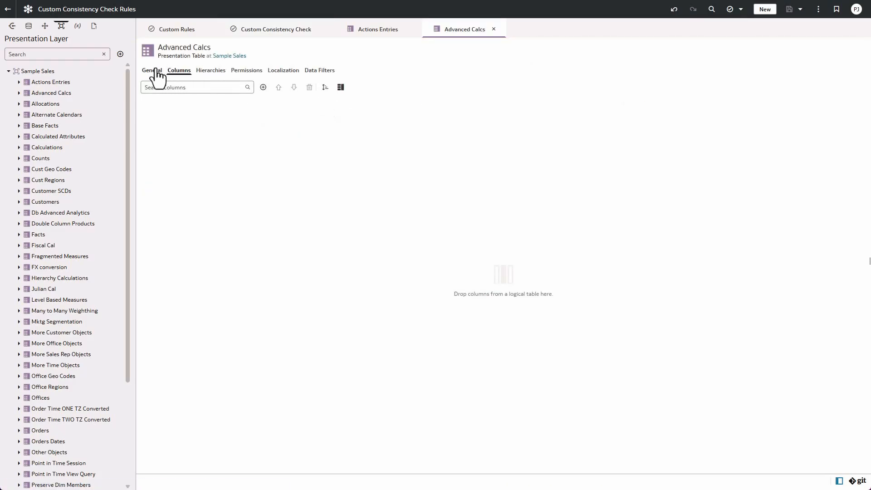
click(155, 71)
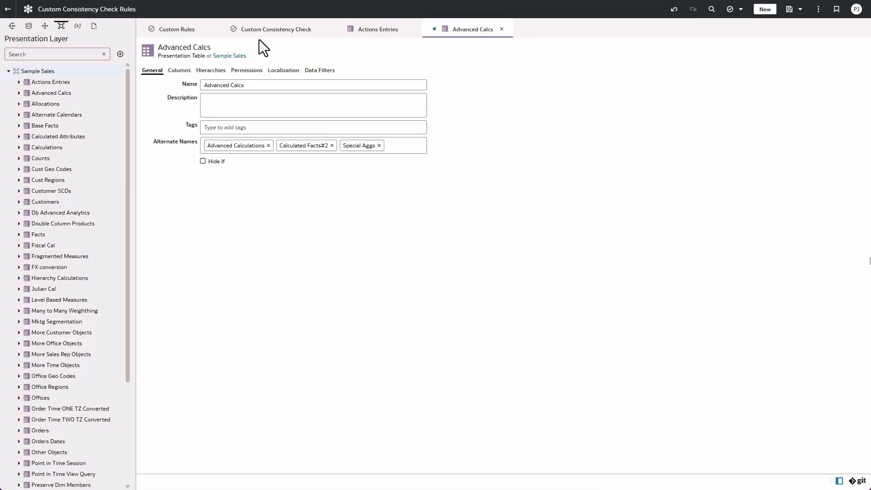
click(204, 104)
text(This table contains hierarchical calculations)
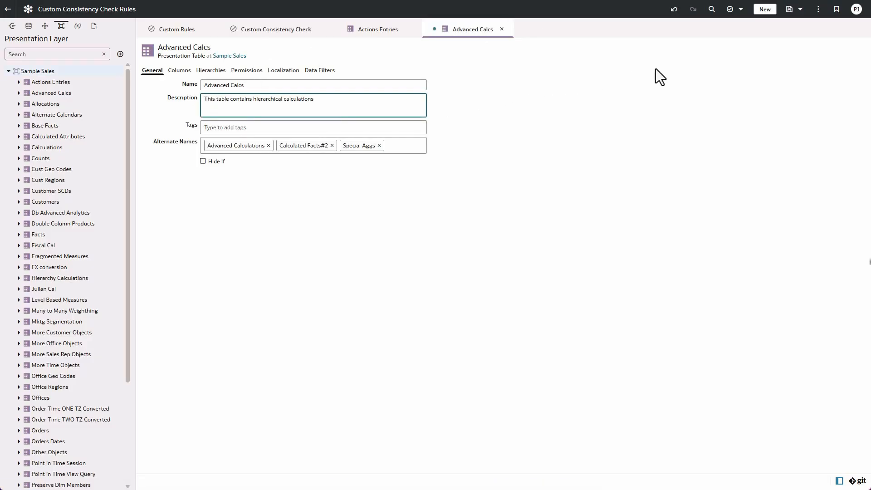
click(789, 9)
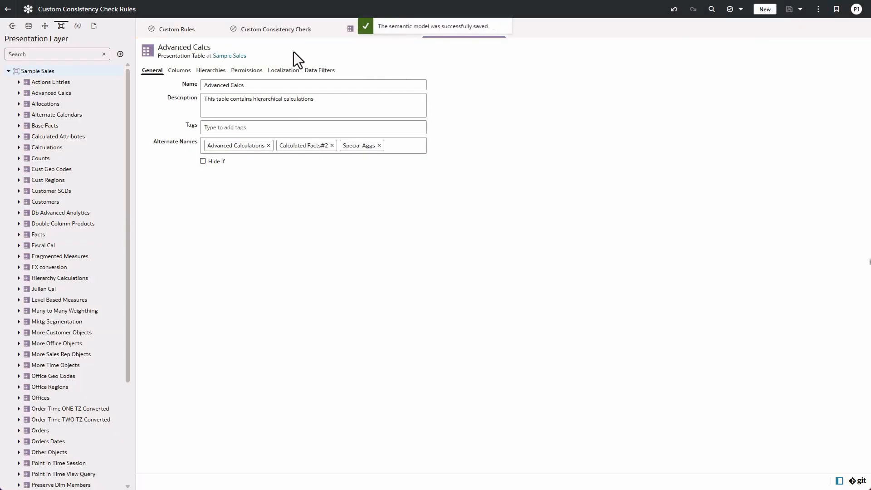
- Rerun the custom consistency check from its results page
click(281, 35)
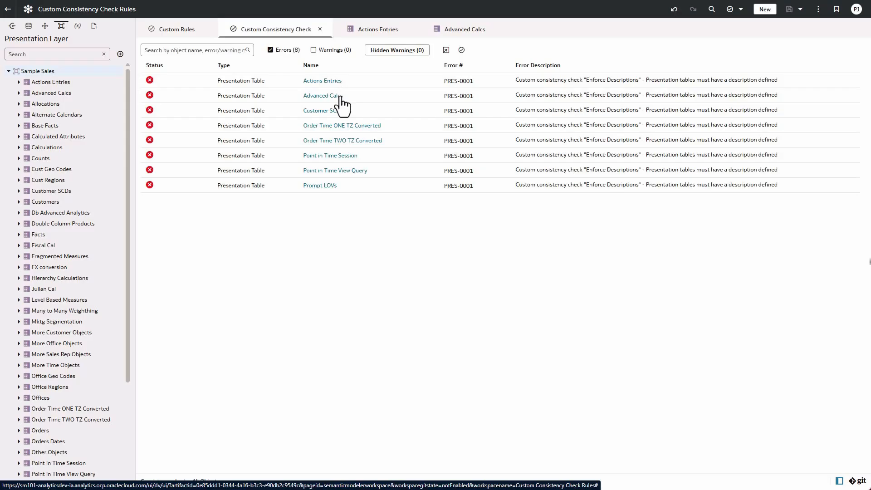
click(461, 50)
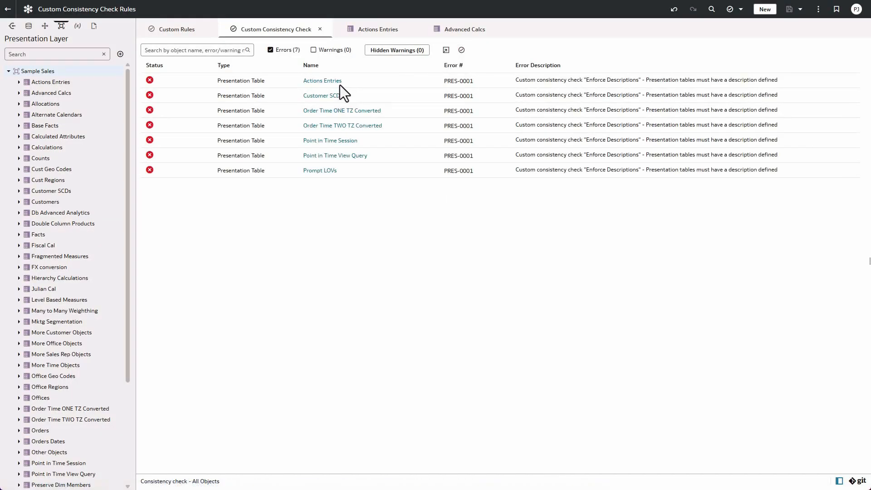
- Open the custom rules in the SMML Editor and review their JSON definitions
click(180, 34)
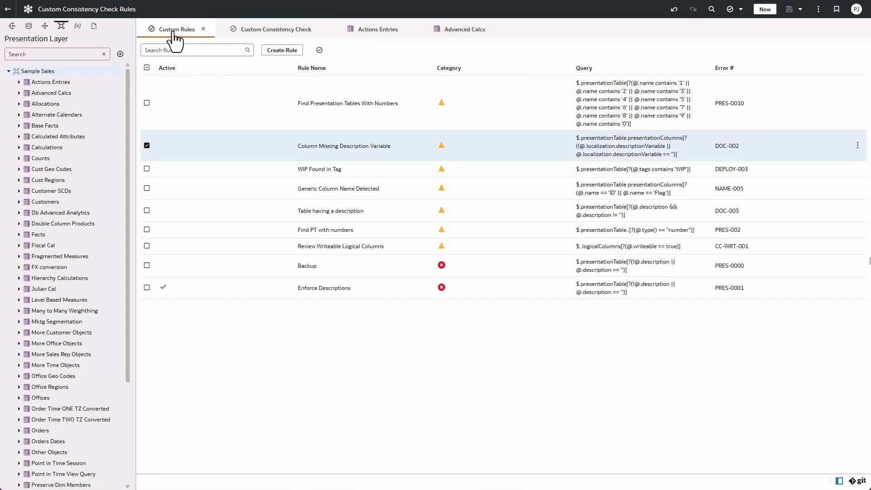
right_click(174, 31)
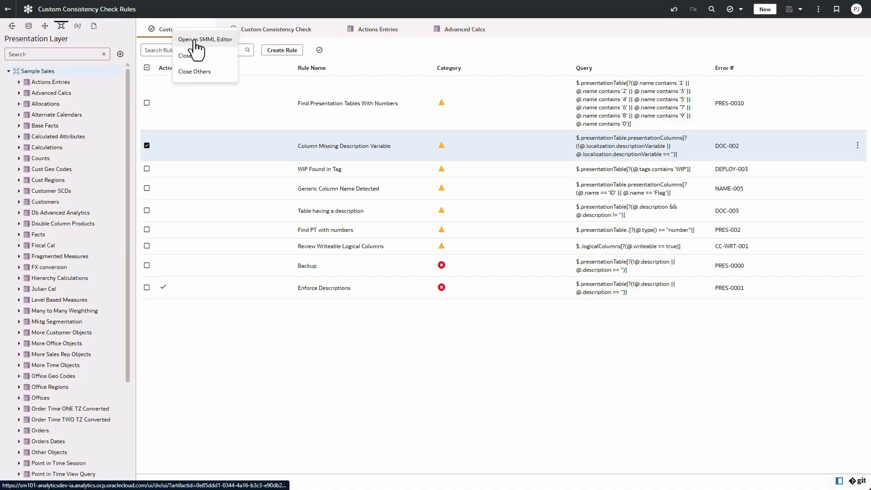
click(196, 41)
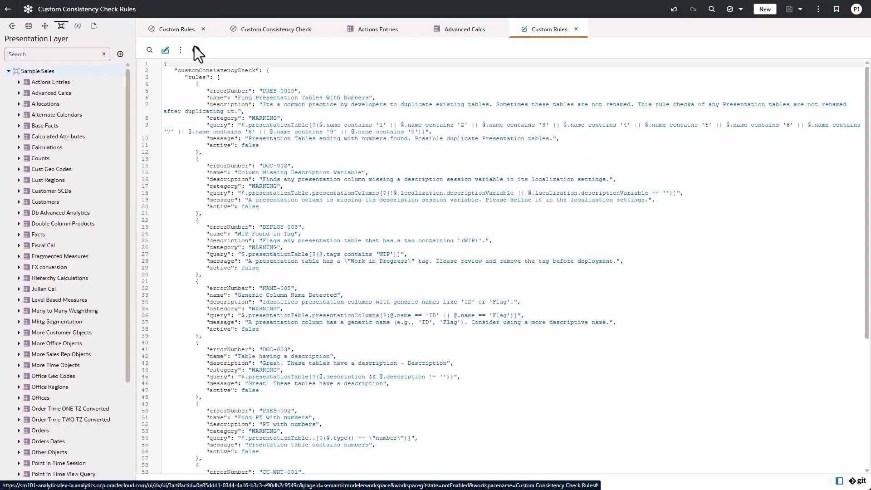
scroll(309, 159, down, 1)
scroll(309, 159, down, 6)
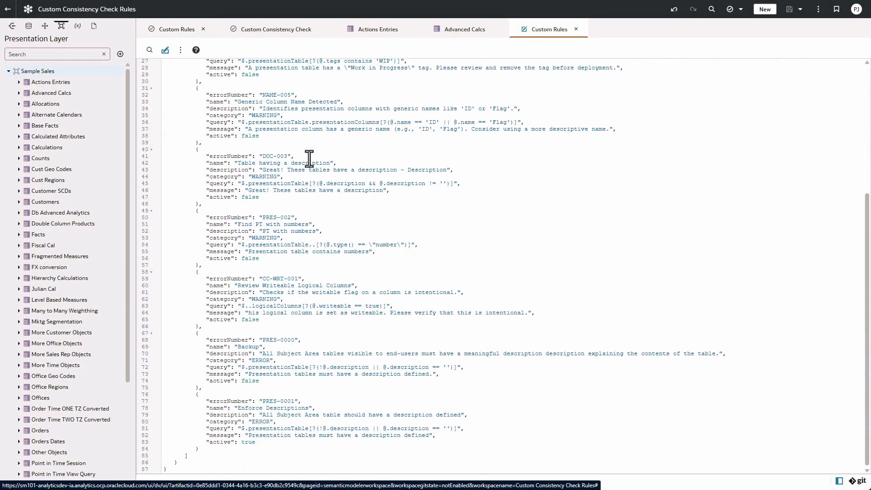
scroll(308, 158, up, 6)
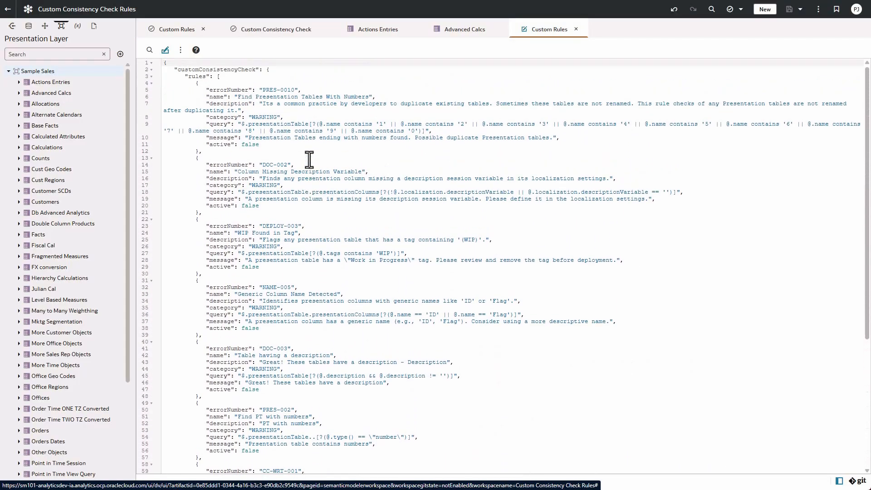